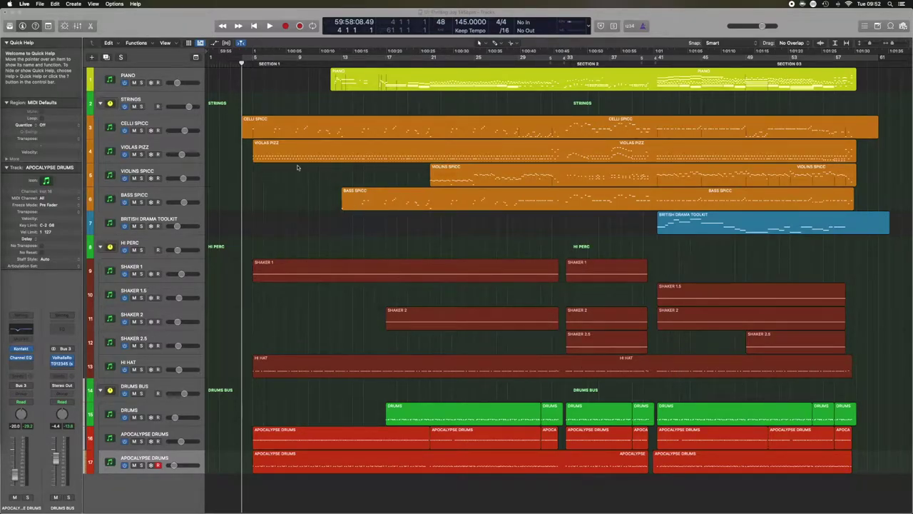
Step: Play the arrangement from just before Section 1 and follow the piano, strings and percussion parts through Section 2
click(240, 63)
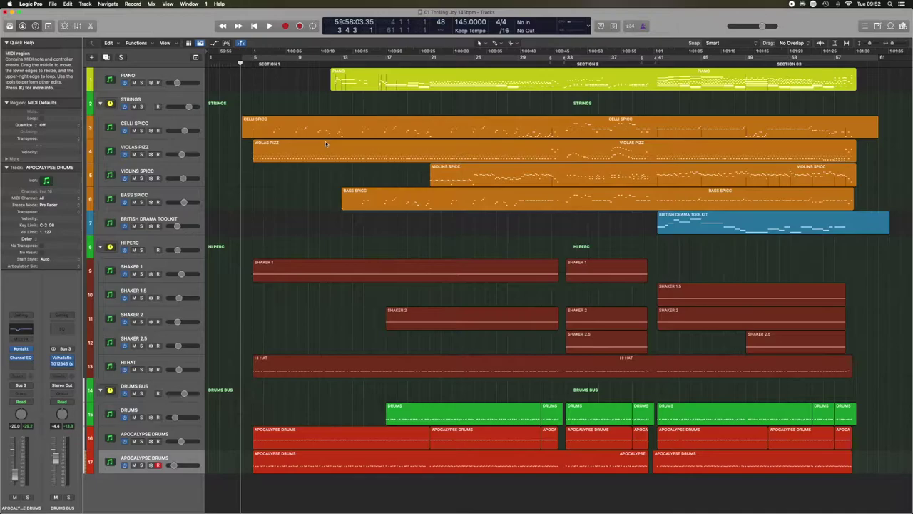
key(space)
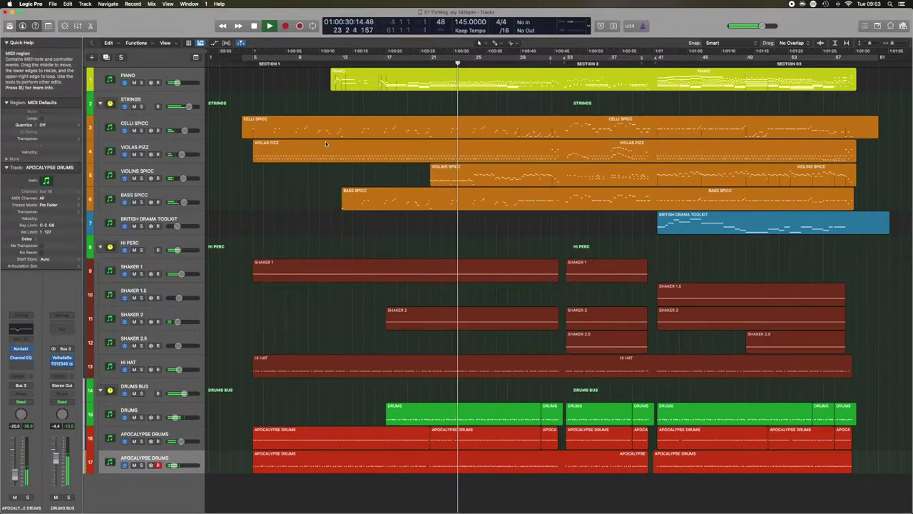
scroll(560, 274, right, 1)
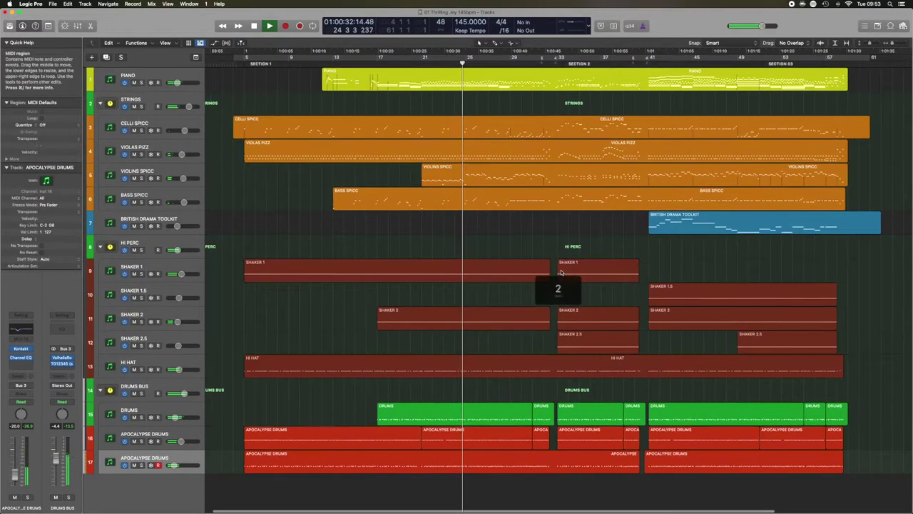
ctrl+alt+click(607, 237)
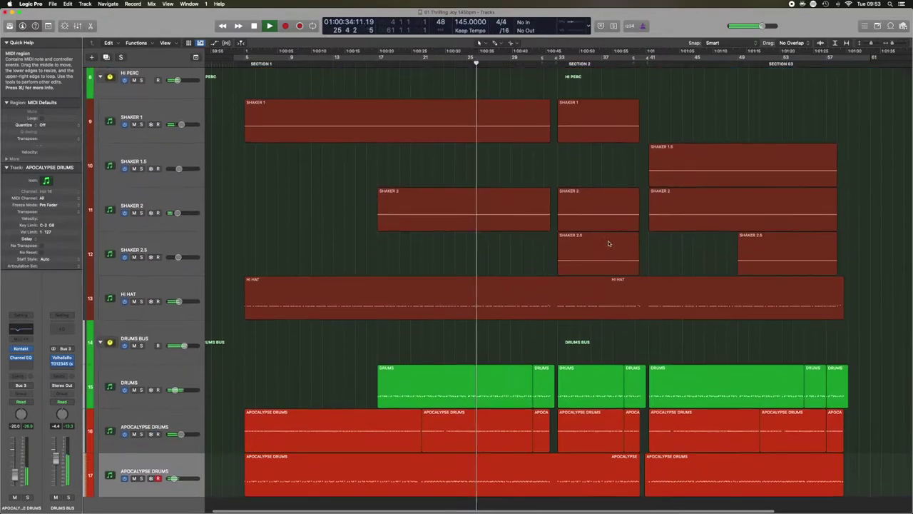
scroll(620, 248, up, 8)
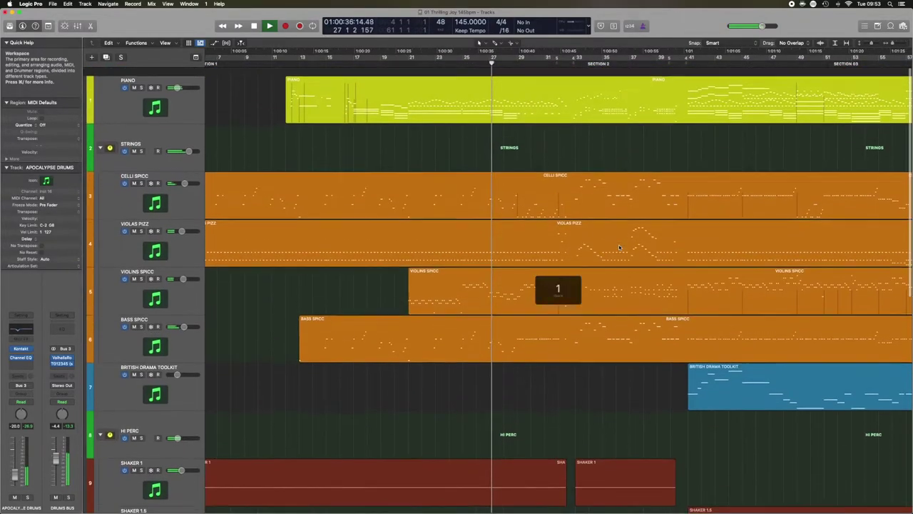
key(super+Right)
key(super+Right)
key(super+Right)
scroll(620, 248, right, 5)
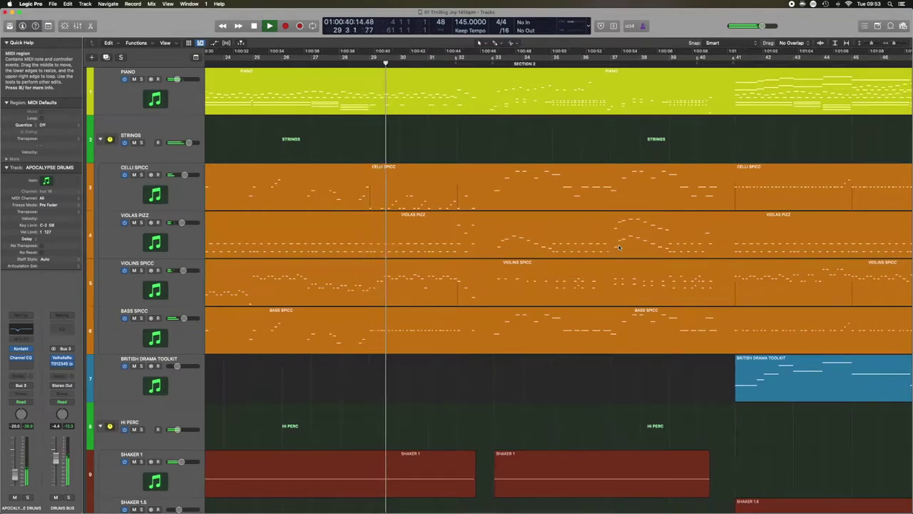
scroll(620, 247, up, 2)
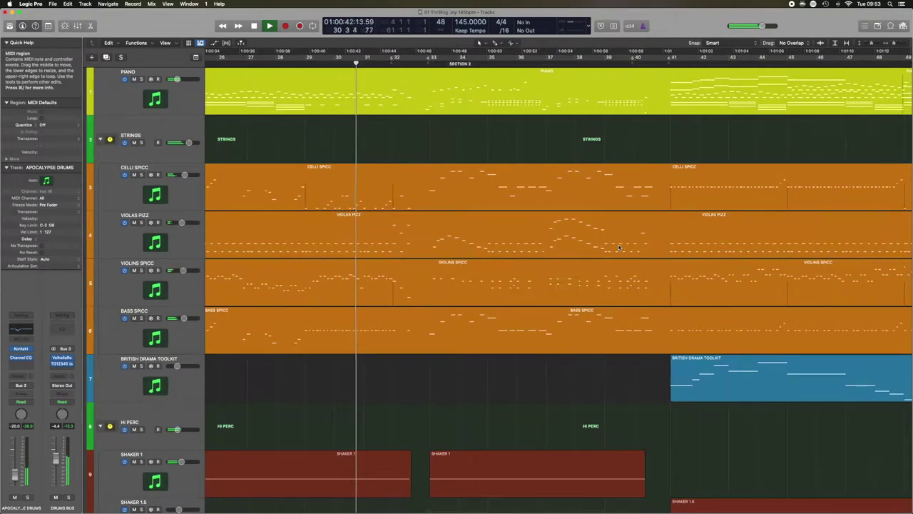
scroll(619, 247, up, 3)
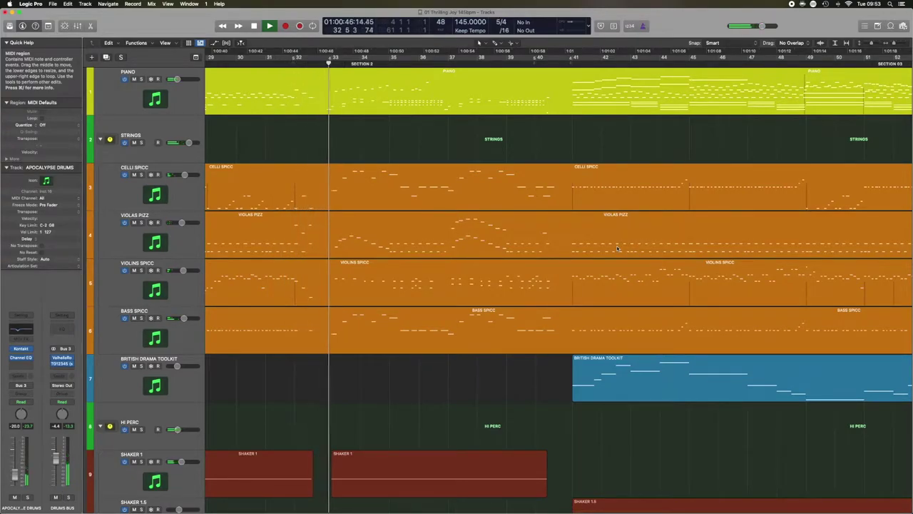
key(super+Up)
key(super+Up)
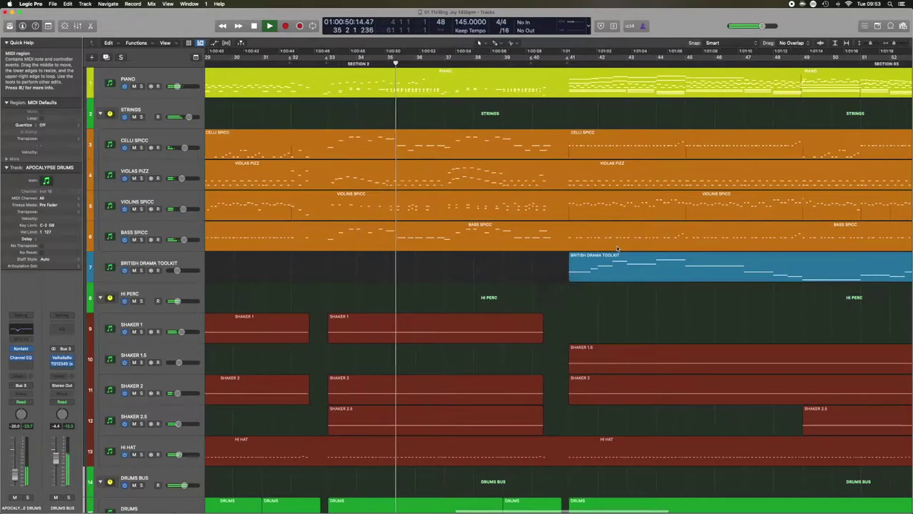
key(super+Up)
key(super+Down)
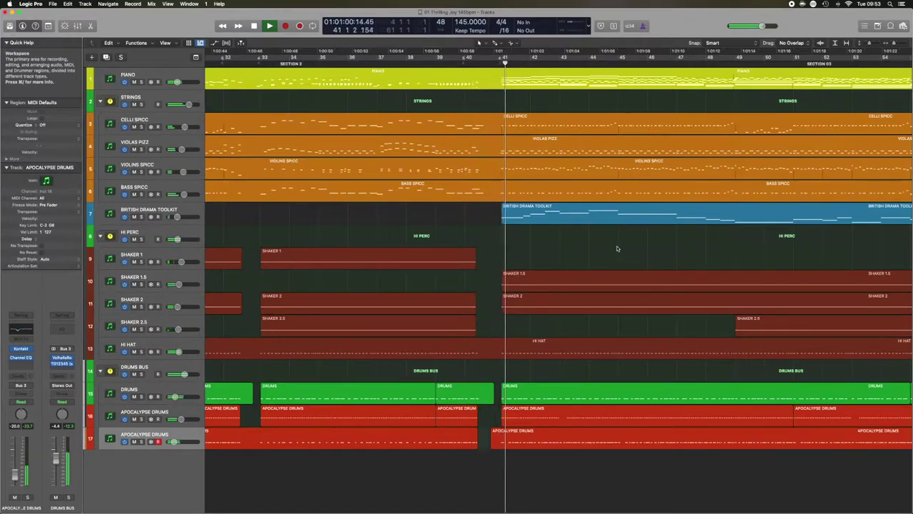
Step: Follow the playback through Section 03 to the end of the arrangement
scroll(618, 248, right, 3)
scroll(618, 249, right, 8)
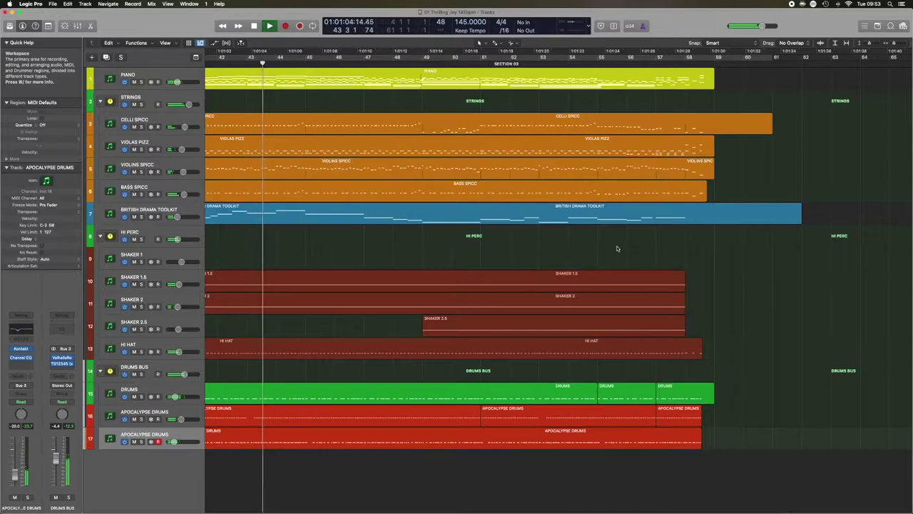
scroll(618, 248, left, 1)
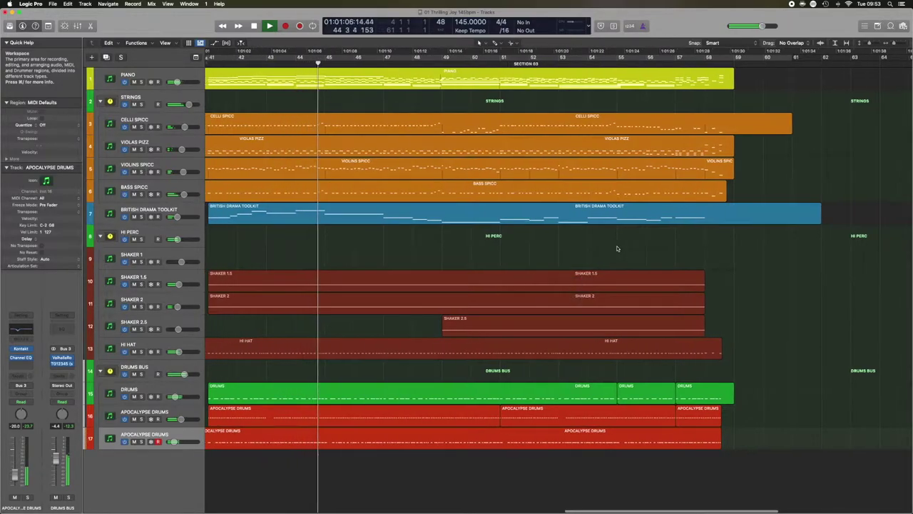
scroll(618, 249, left, 1)
scroll(618, 249, left, 1)
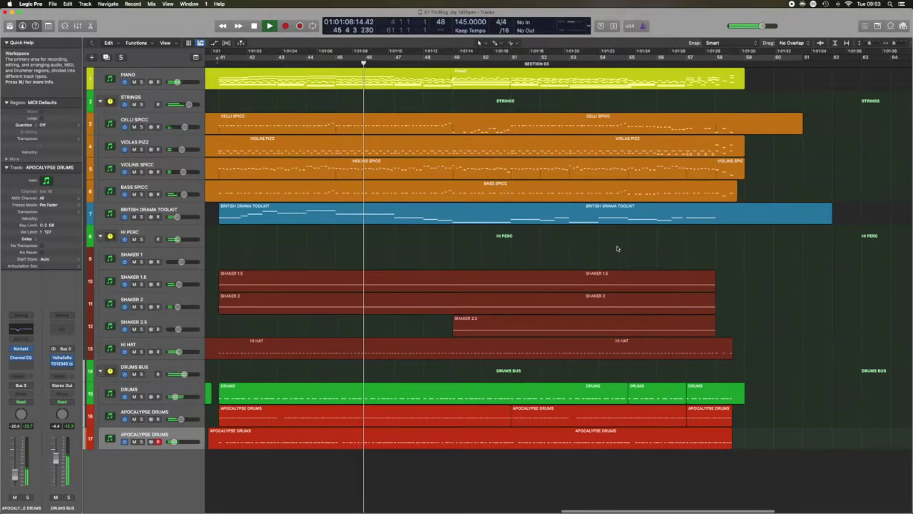
scroll(618, 249, right, 1)
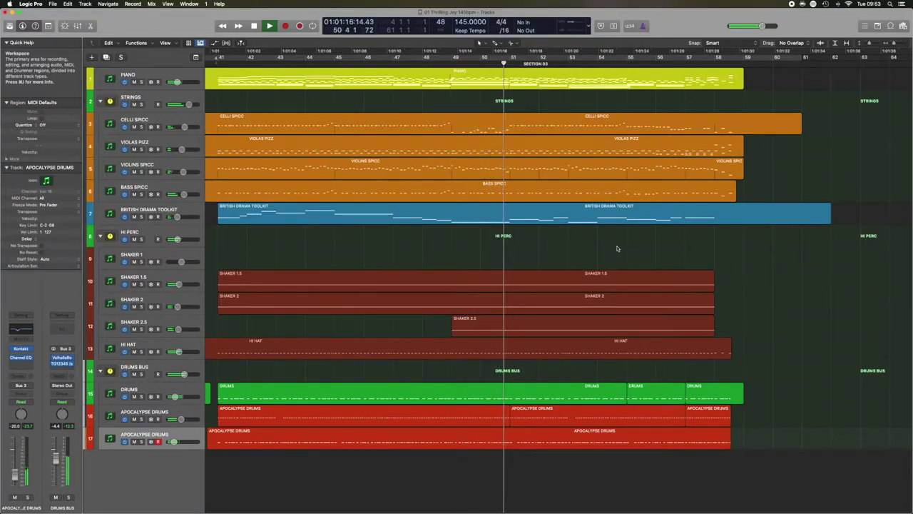
scroll(618, 249, right, 1)
scroll(618, 248, right, 1)
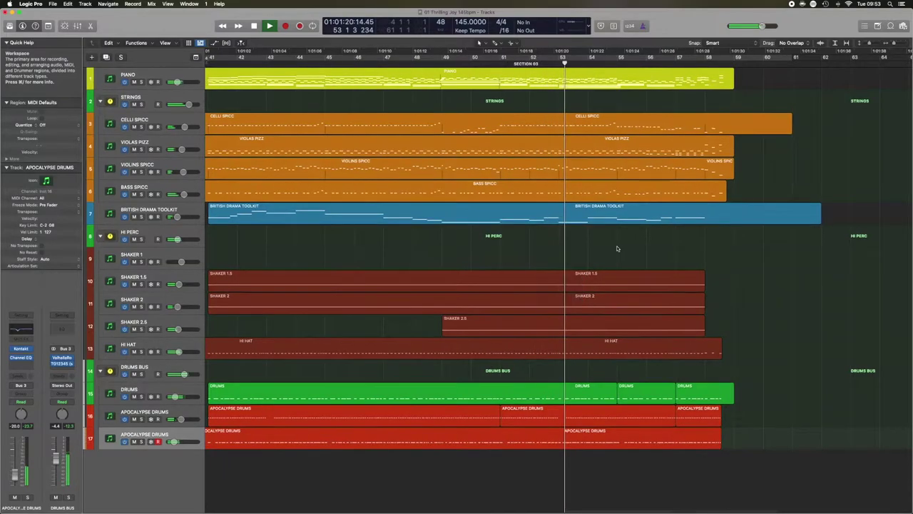
scroll(618, 248, right, 1)
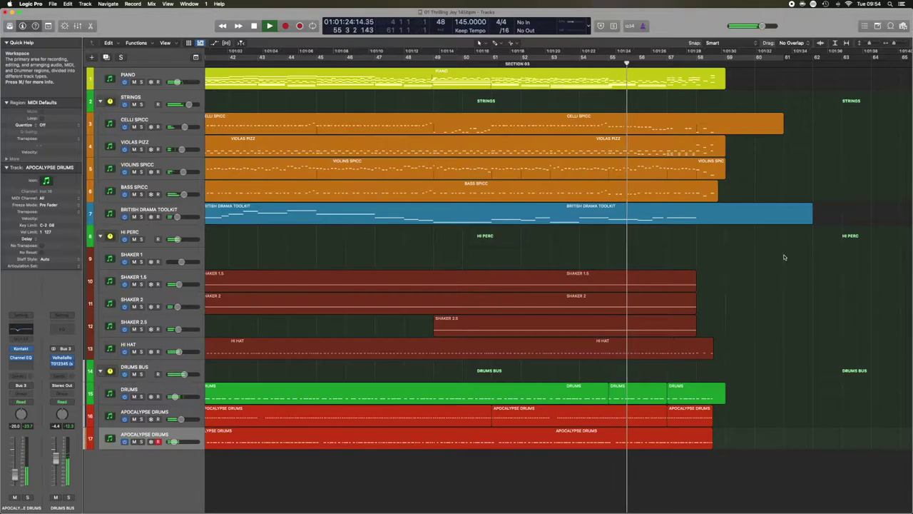
scroll(784, 257, right, 2)
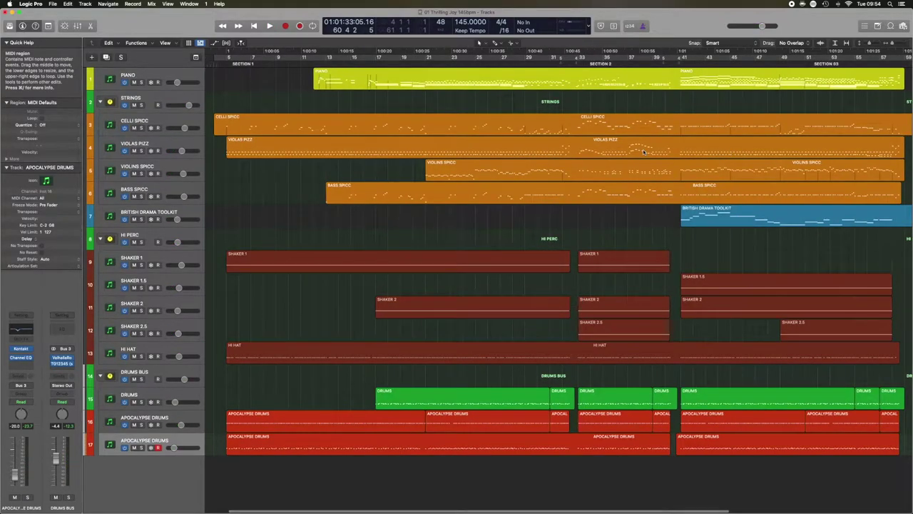
Step: Play back Section 03 from just before bar 41
scroll(647, 151, right, 1)
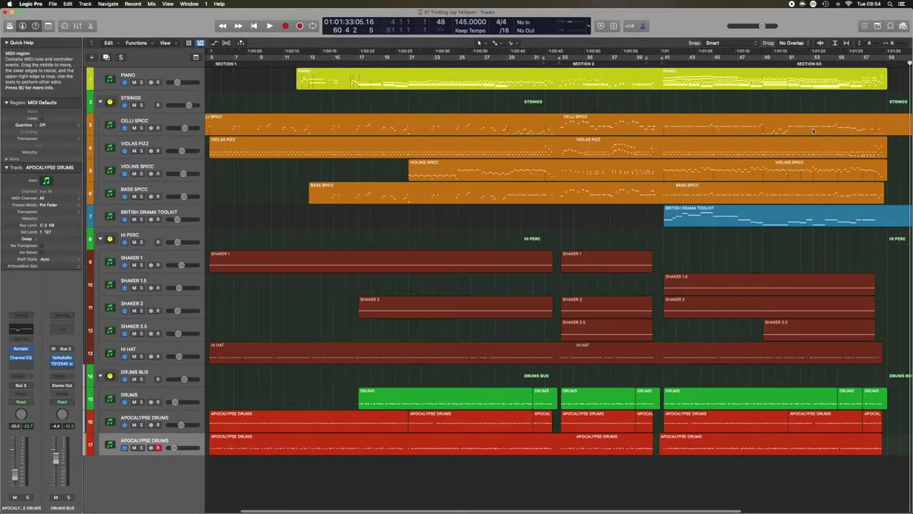
scroll(810, 130, left, 1)
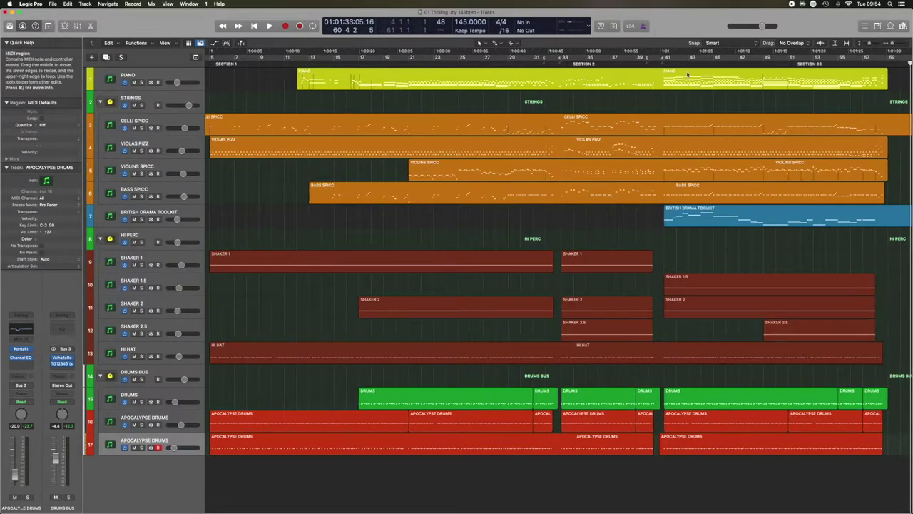
drag(666, 65, 659, 65)
key(space)
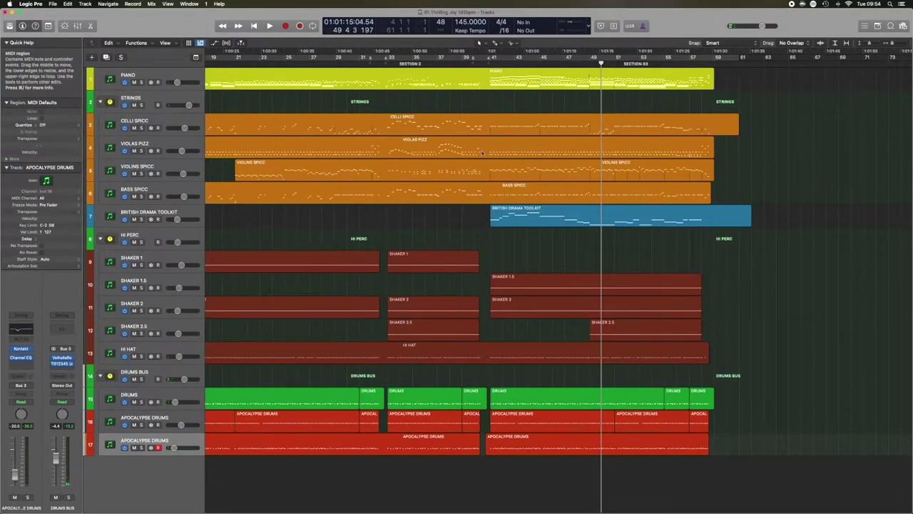
Step: Select all regions and copy them beyond the end of the arrangement, with the copied VIOLAS PIZZ region starting at bar 69
key(cmd+a)
key(z)
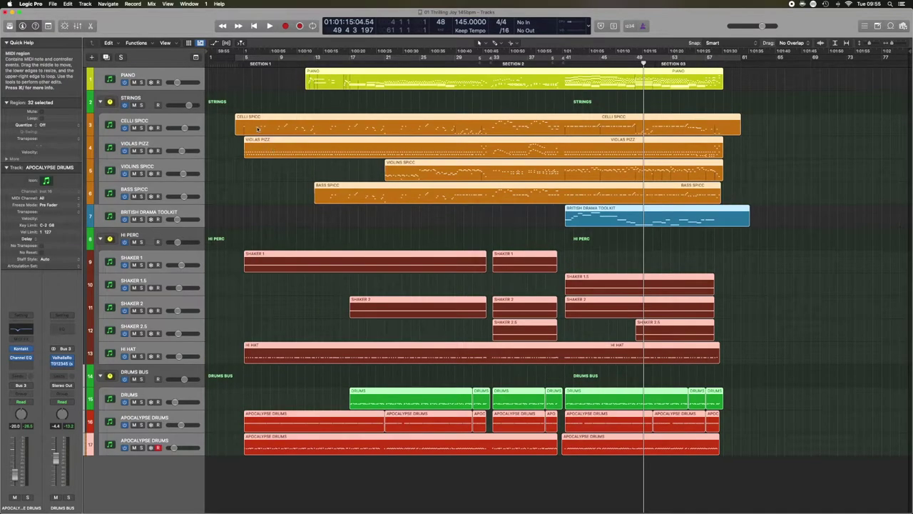
alt+drag(257, 129, 815, 129)
scroll(449, 212, right, 5)
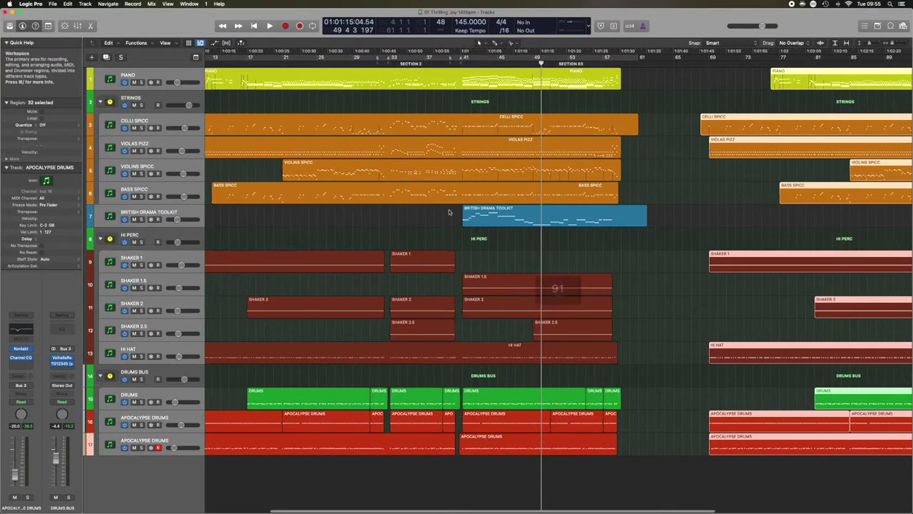
scroll(449, 212, right, 15)
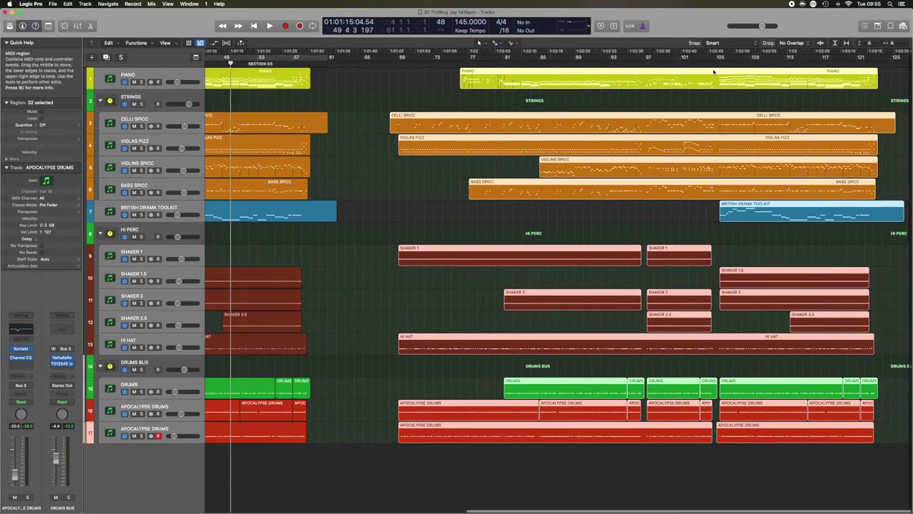
Step: Split the copied regions just before the copied Section 03 and delete the copied material preceding it
click(716, 72)
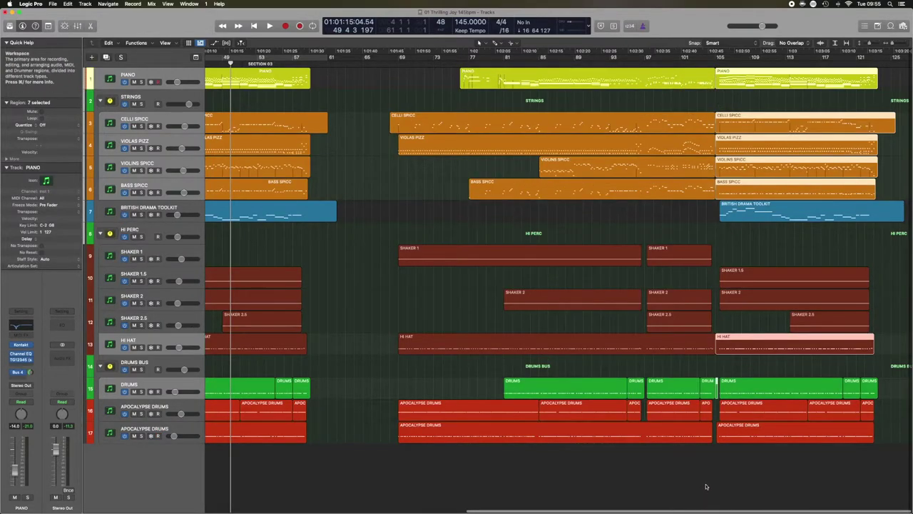
drag(707, 487, 514, 95)
key(Delete)
key(Delete)
Step: Select the remaining copied Section 03 regions and move them earlier so they begin at bar 75
click(716, 83)
drag(698, 73, 895, 435)
drag(747, 90, 491, 72)
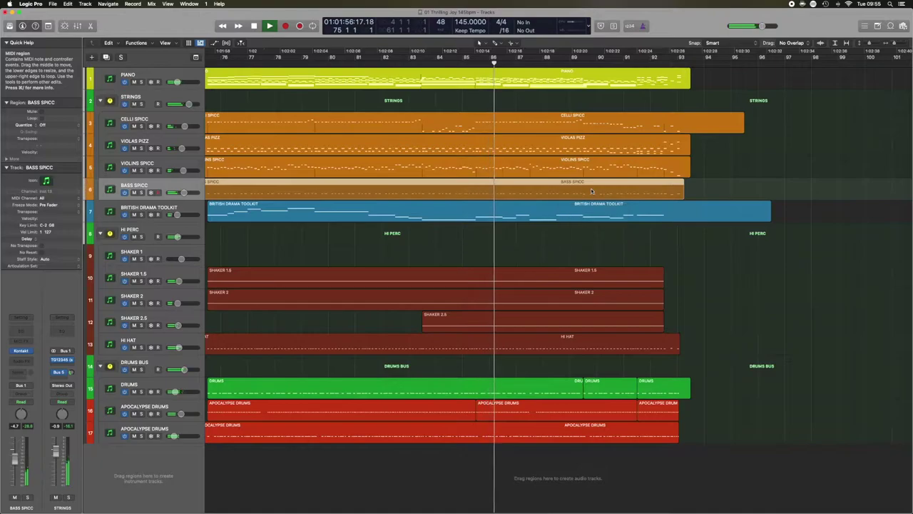
drag(487, 187, 487, 188)
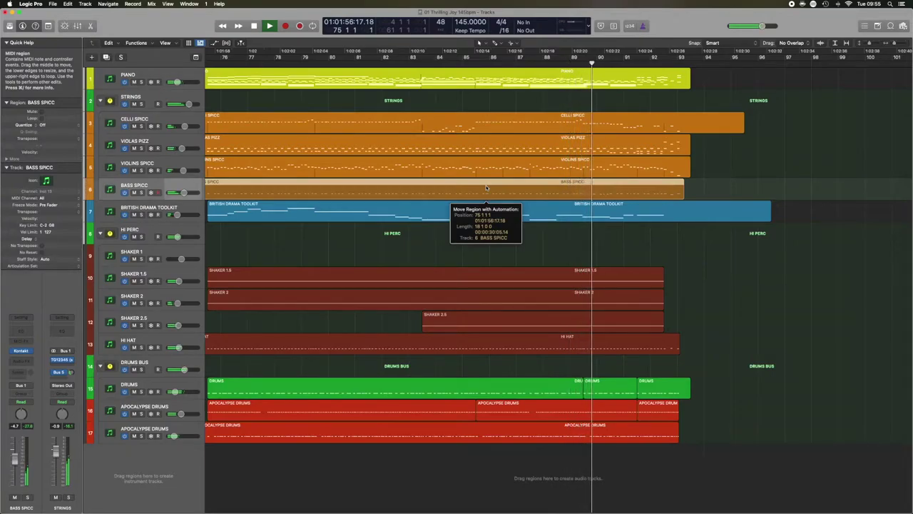
click(487, 187)
drag(487, 187, 487, 187)
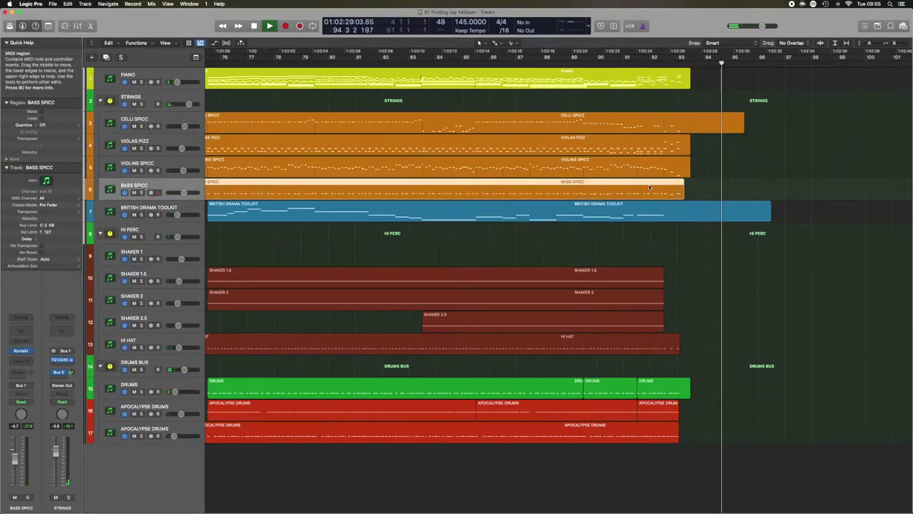
Step: Split the copied regions where BRITISH DRAMA TOOLKIT begins, splitting the crossing notes, and delete the short leftover pieces before it
scroll(653, 188, left, 3)
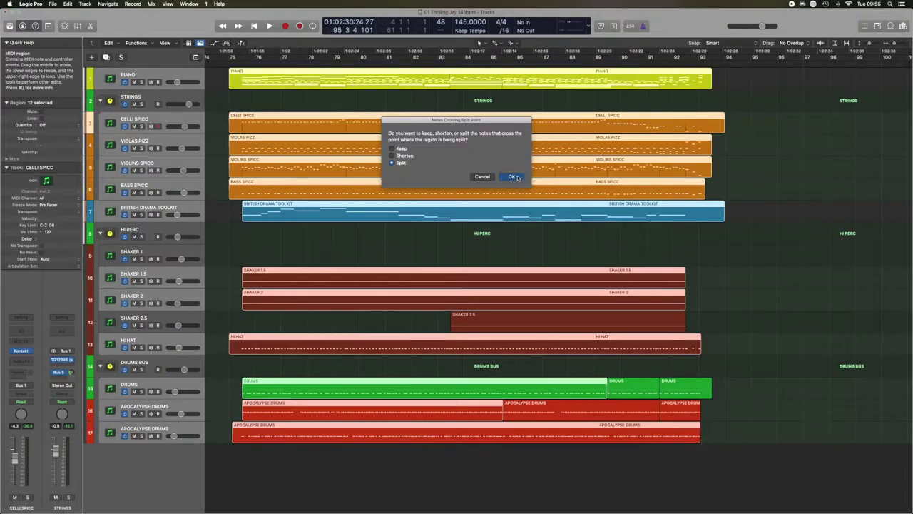
click(515, 177)
click(230, 470)
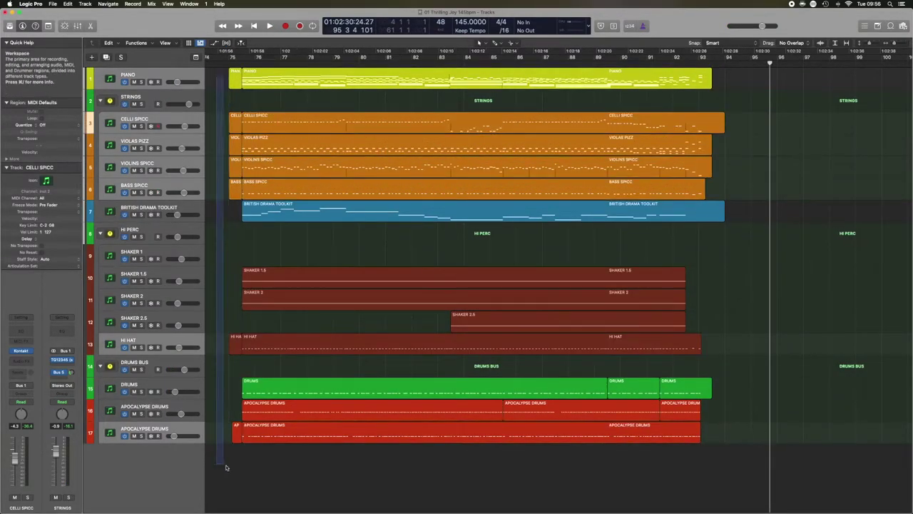
drag(230, 470, 770, 64)
key(Delete)
Step: Move the trimmed Section 03 copy so that its regions start at bar 75, and clear the selection
drag(326, 90, 319, 86)
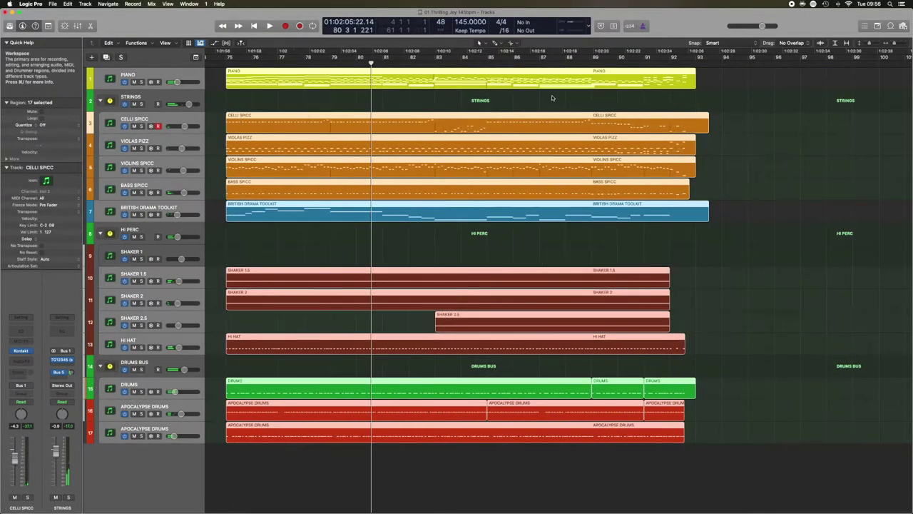
click(553, 99)
Step: Duplicate the PIANO track and copy the bar 75 piano region onto the new track
click(574, 80)
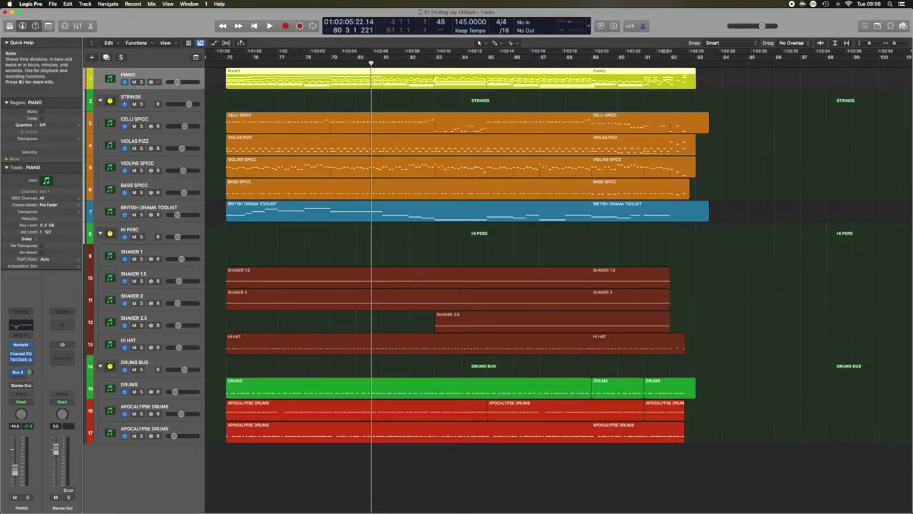
click(727, 83)
scroll(257, 87, up, 1)
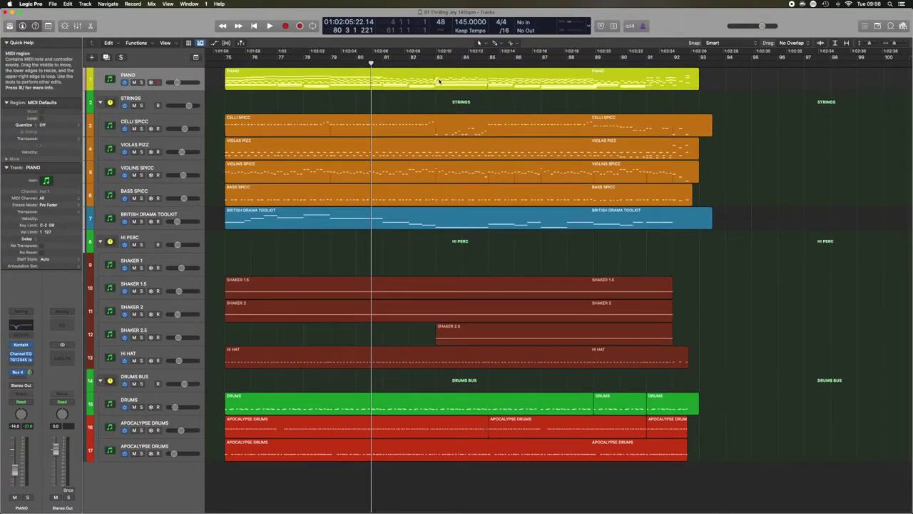
key(super+d)
drag(465, 83, 460, 104)
Step: Delete all notes from the copied PIANO region and extend its end slightly past bar 93
double_click(461, 103)
key(Delete)
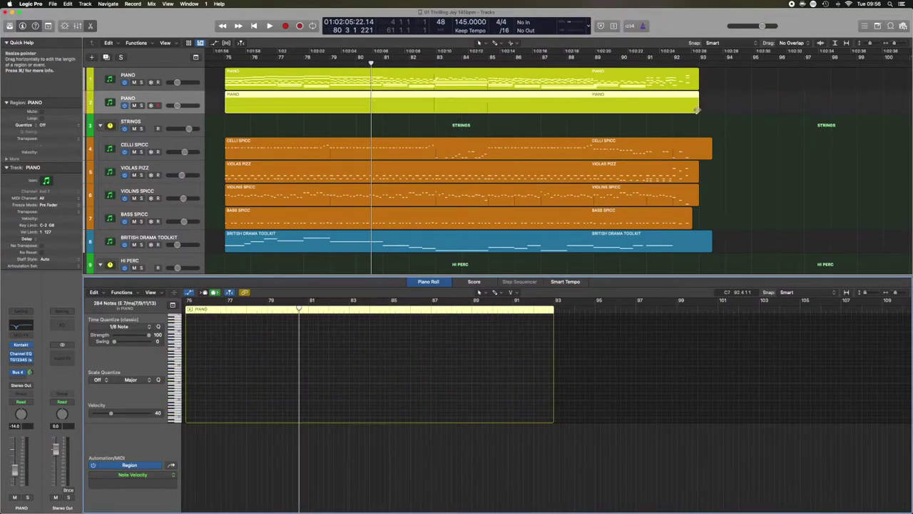
mouse_move(698, 110)
mouse_down()
mouse_move(710, 112)
mouse_move(697, 112)
mouse_up()
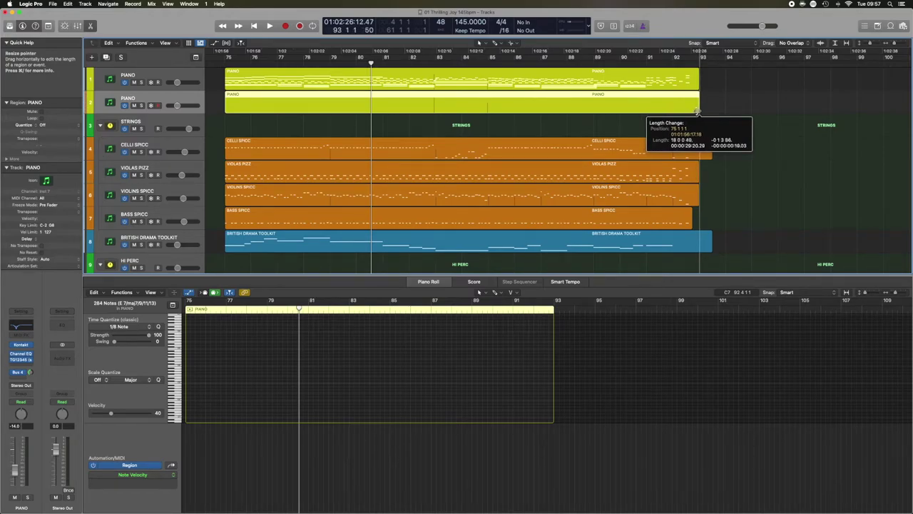
drag(698, 112, 700, 111)
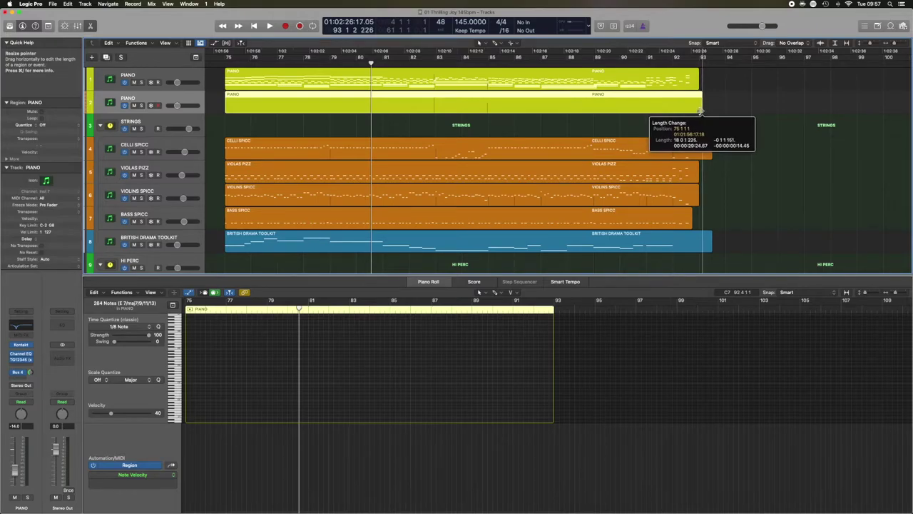
drag(702, 111, 702, 111)
click(684, 110)
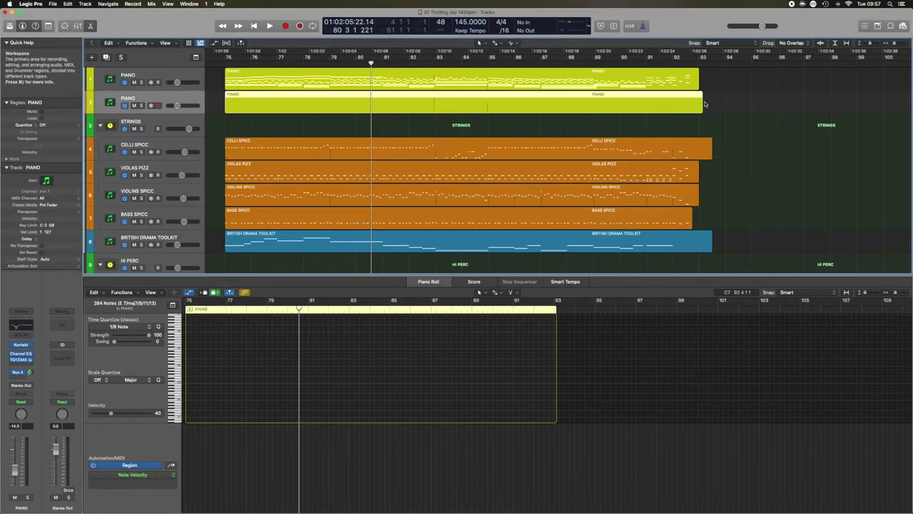
Step: Play back the section's ending from bar 91 to check where the regions stop
key(super+Right)
key(super+Right)
key(super+Right)
scroll(756, 96, right, 10)
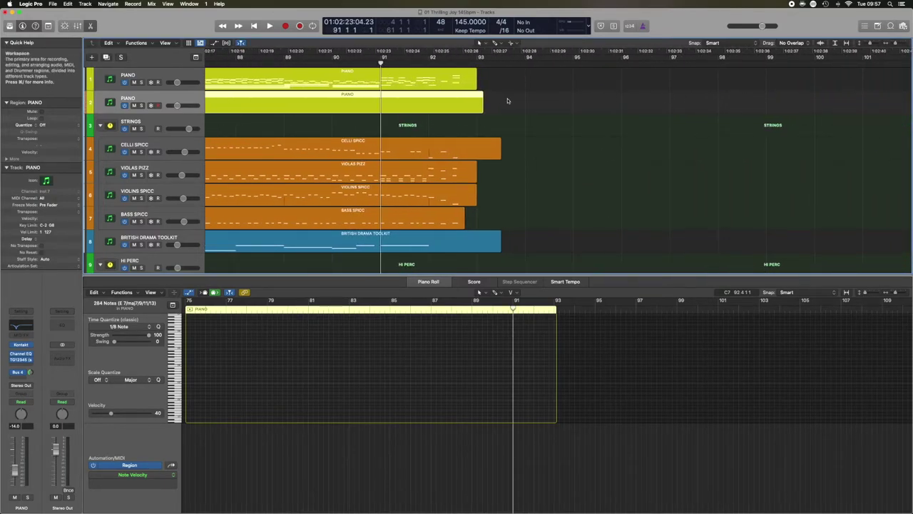
key(space)
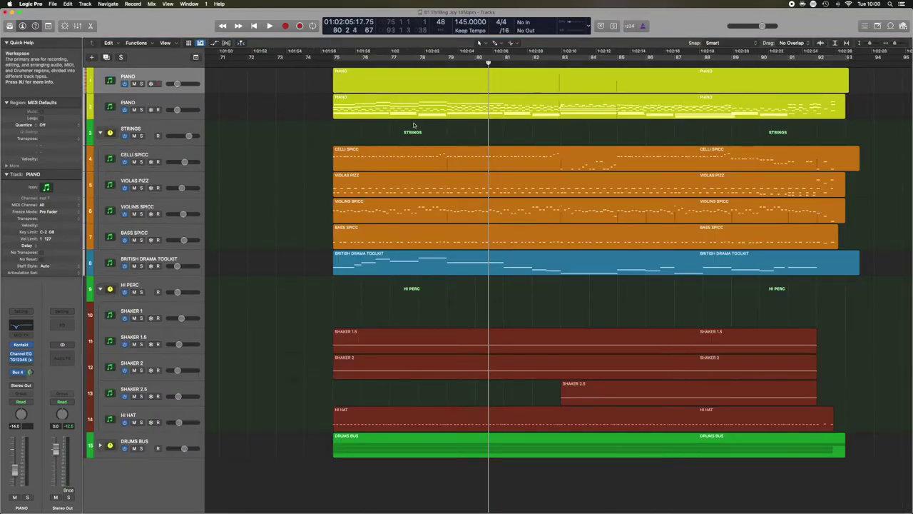
Step: Select the empty PIANO region and examine how far the section's regions extend between bars 75 and 93
click(513, 82)
scroll(518, 204, down, 1)
scroll(518, 204, right, 5)
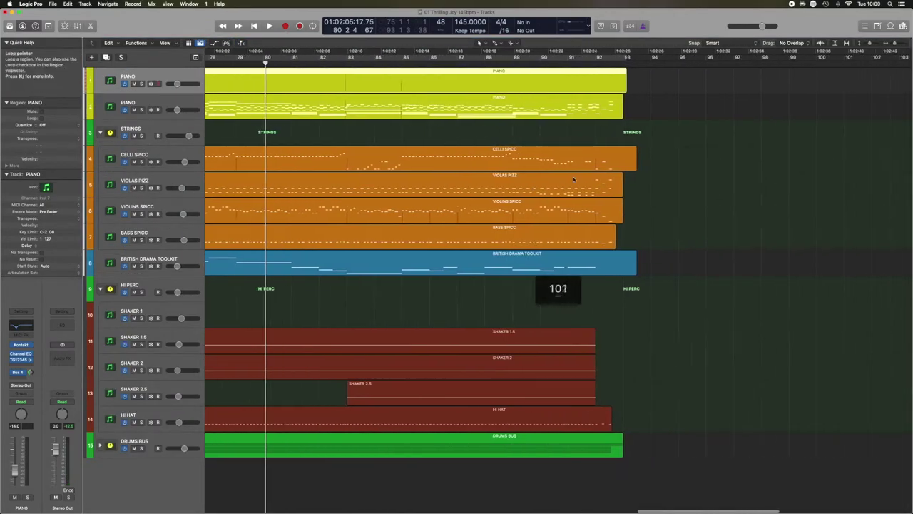
scroll(386, 112, left, 2)
scroll(386, 113, left, 4)
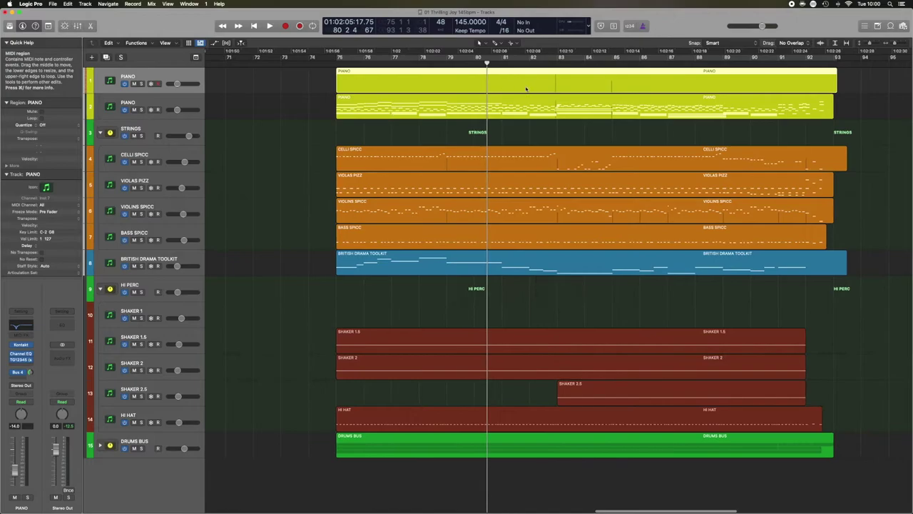
scroll(540, 91, right, 1)
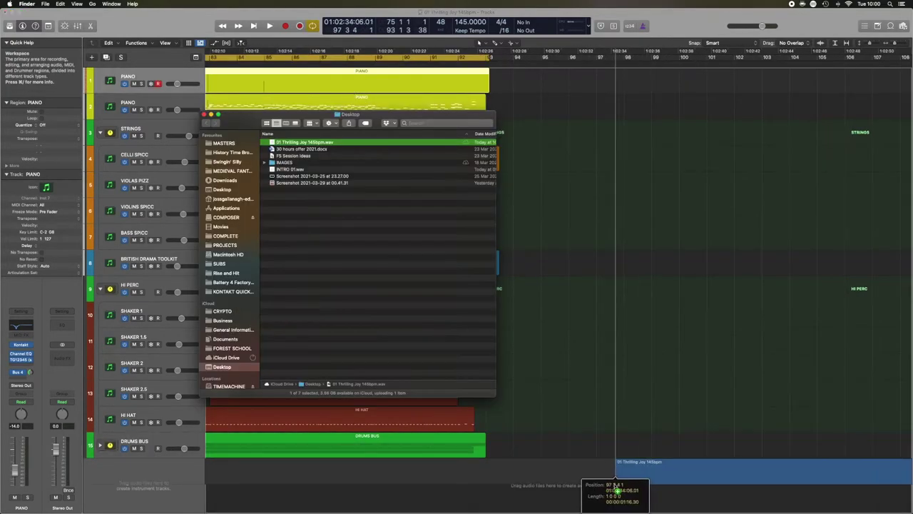
Step: Import 01 Thrilling Joy 145bpm.wav from the Desktop folder onto a new audio track and align its region's start to bar 97
drag(612, 487, 614, 485)
click(591, 450)
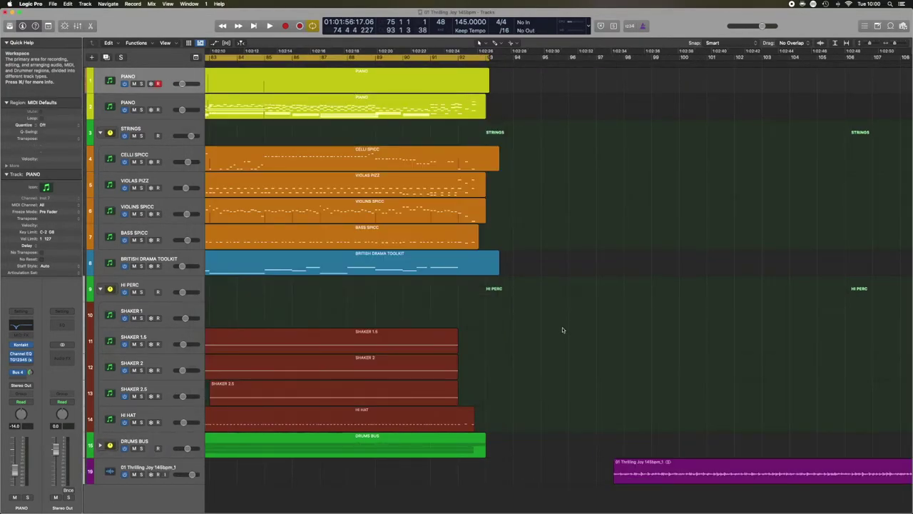
scroll(537, 286, left, 4)
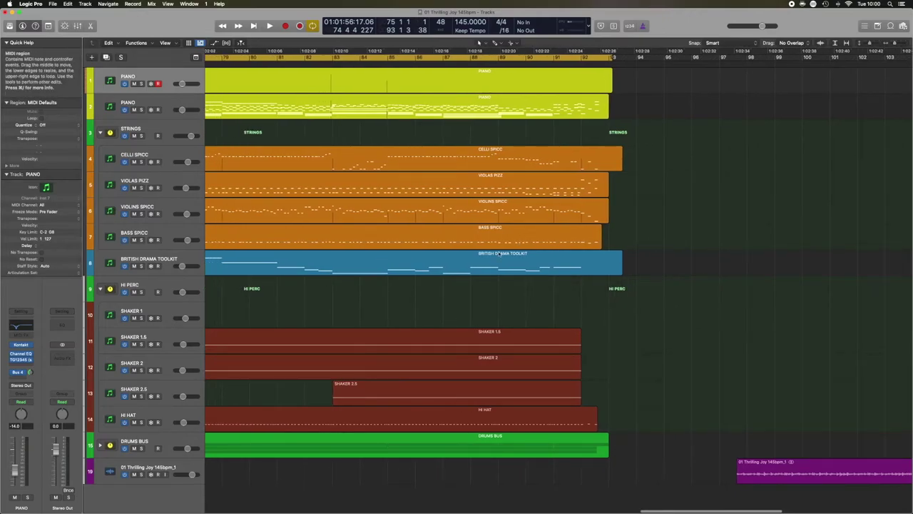
scroll(490, 243, right, 5)
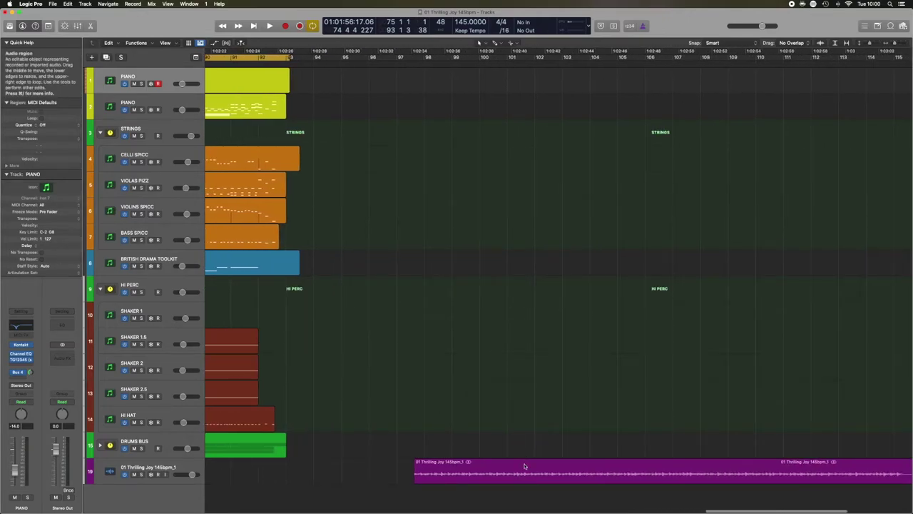
drag(525, 466, 507, 469)
scroll(585, 438, right, 1)
scroll(585, 437, right, 1)
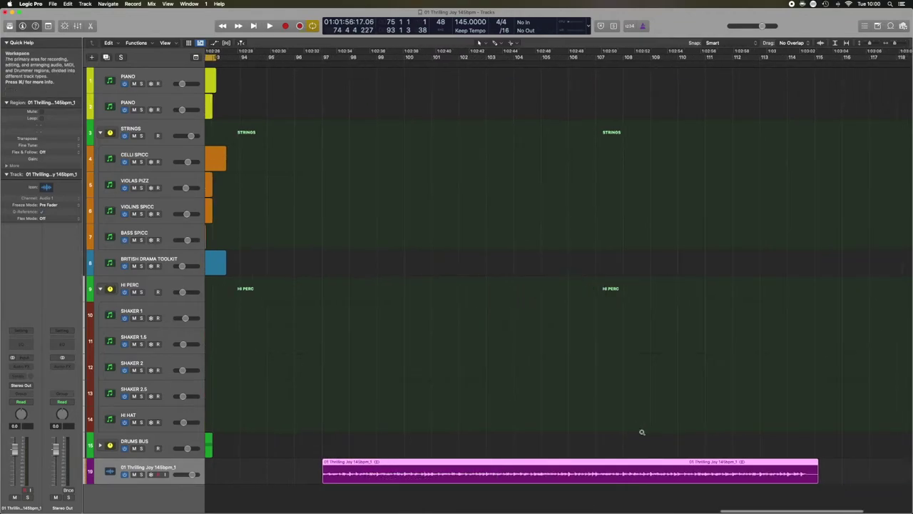
Step: Zoom in on the end of the imported audio region and audition it from about bar 113 beat 4
scroll(587, 439, up, 5)
scroll(580, 444, down, 2)
scroll(591, 442, right, 5)
scroll(611, 441, left, 2)
scroll(613, 442, up, 1)
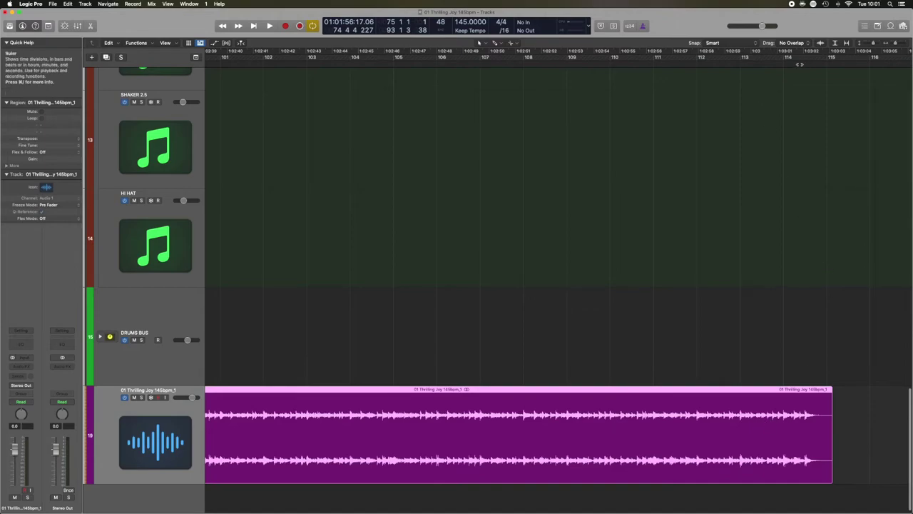
click(772, 64)
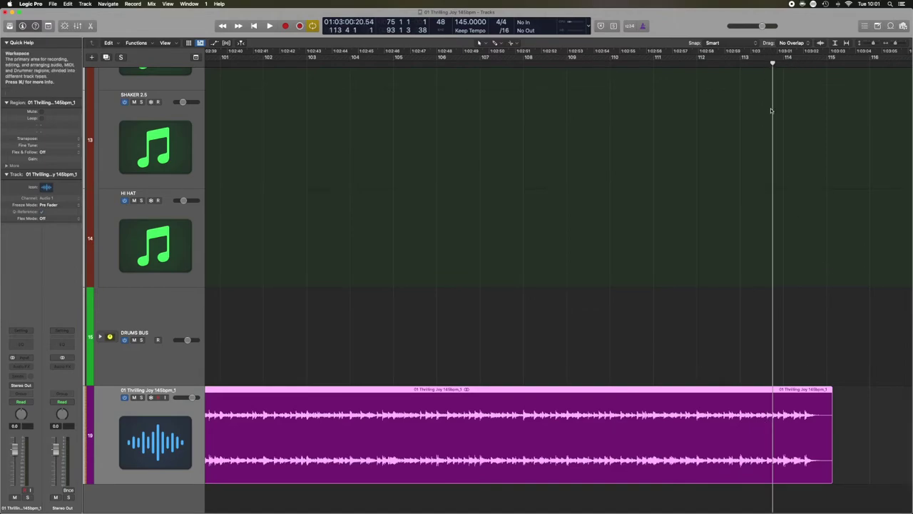
key(space)
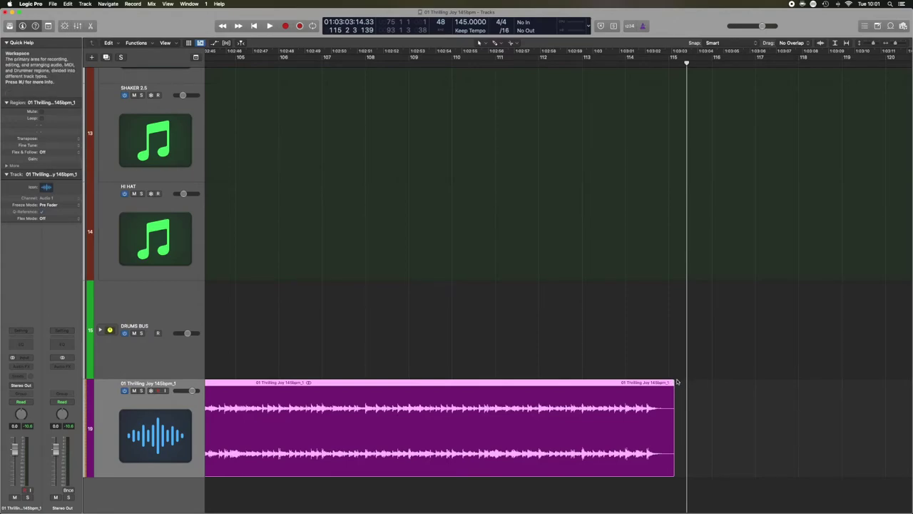
Step: Check the Fade Tool click zones option in the general editing preferences, leaving it enabled
click(31, 4)
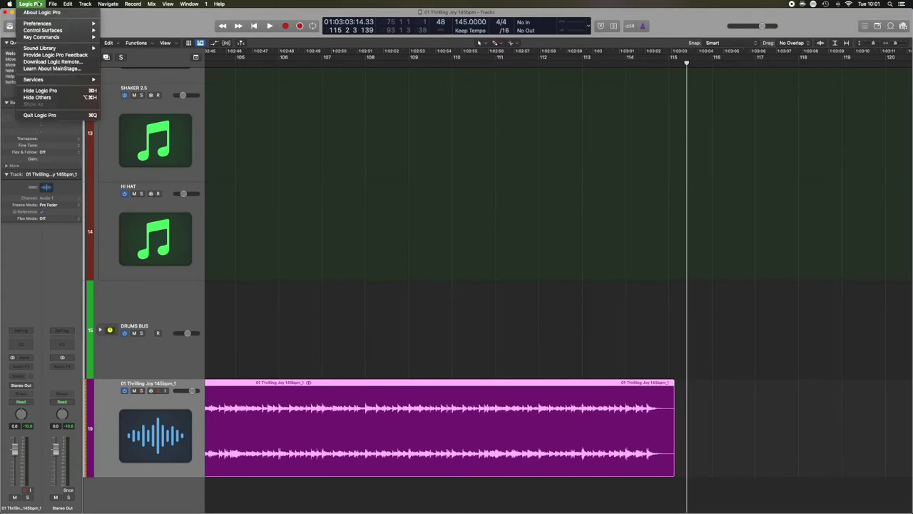
mouse_move(37, 24)
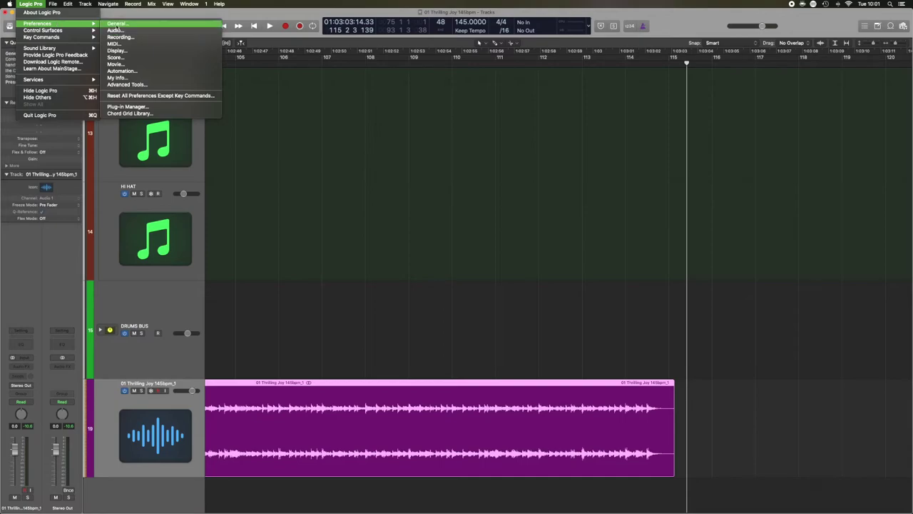
click(116, 24)
click(389, 191)
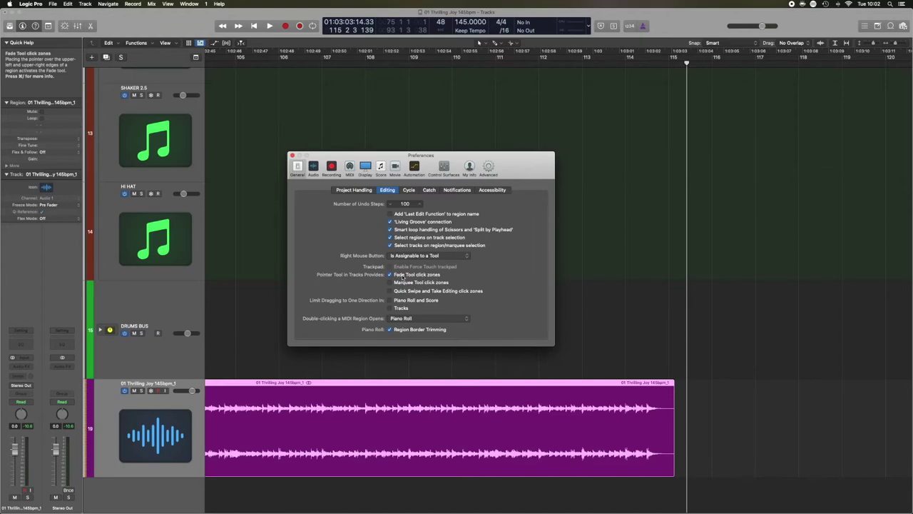
click(292, 156)
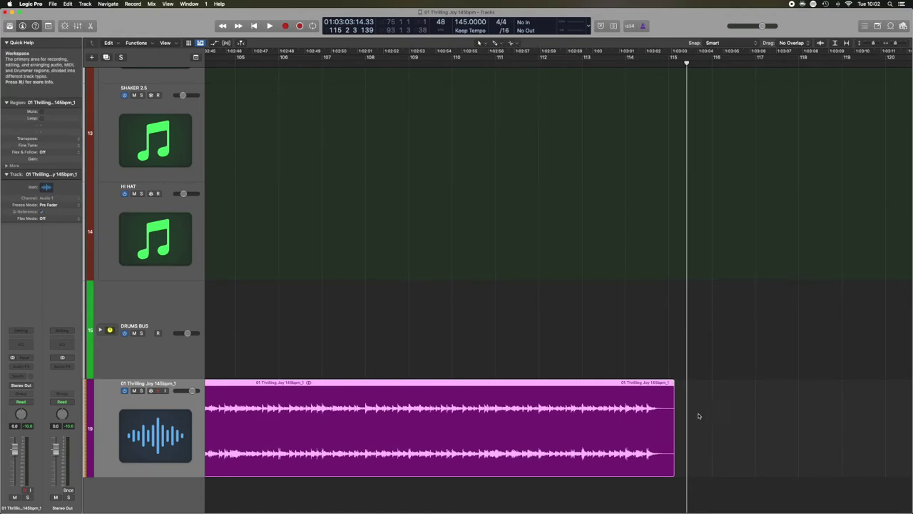
Step: Add a curved fade-out over about the last half bar of the imported audio region and audition the ending
mouse_move(673, 383)
mouse_down()
mouse_move(646, 382)
mouse_move(668, 381)
mouse_up()
click(603, 64)
key(space)
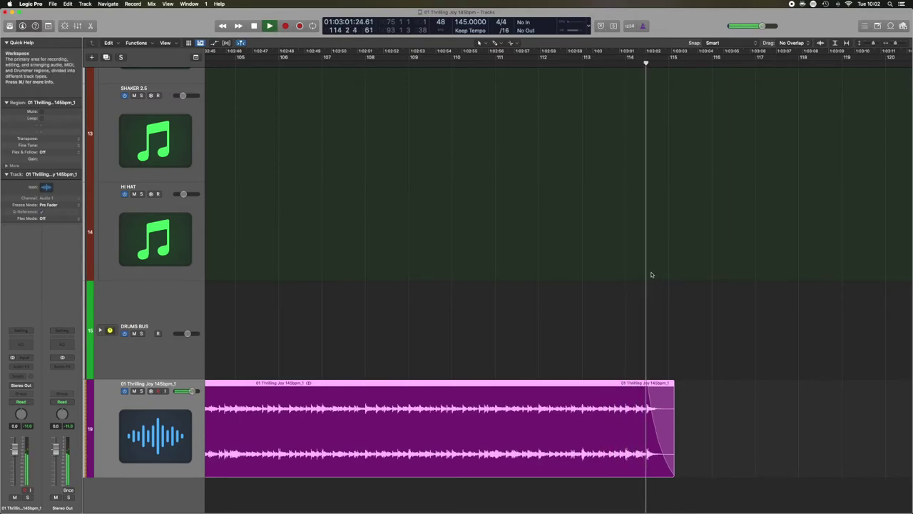
key(space)
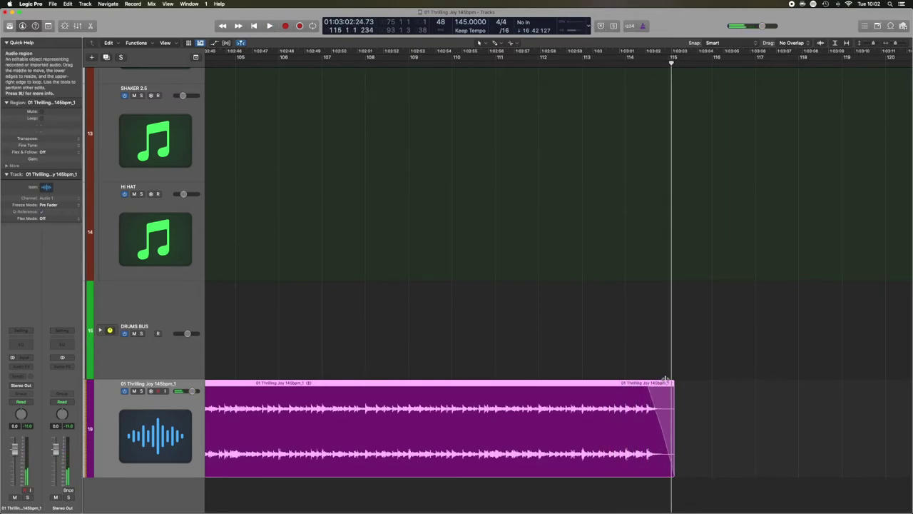
key(space)
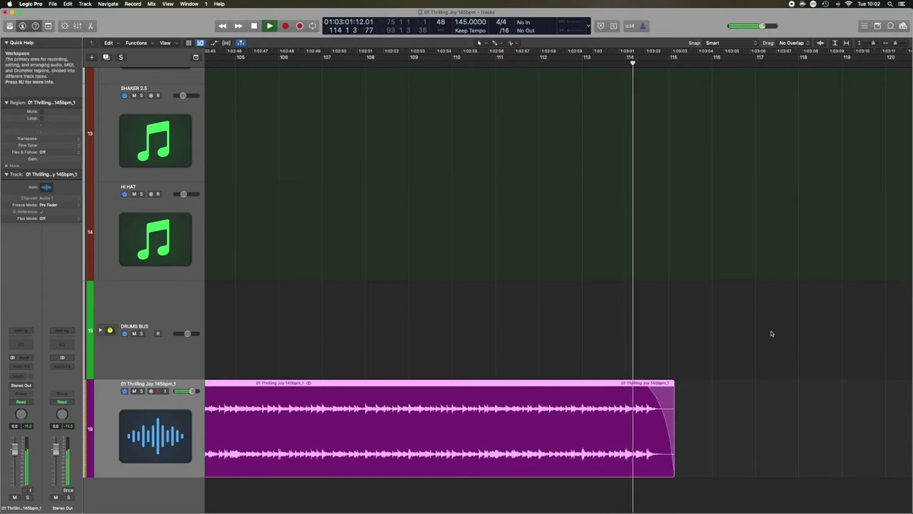
key(space)
scroll(596, 297, down, 3)
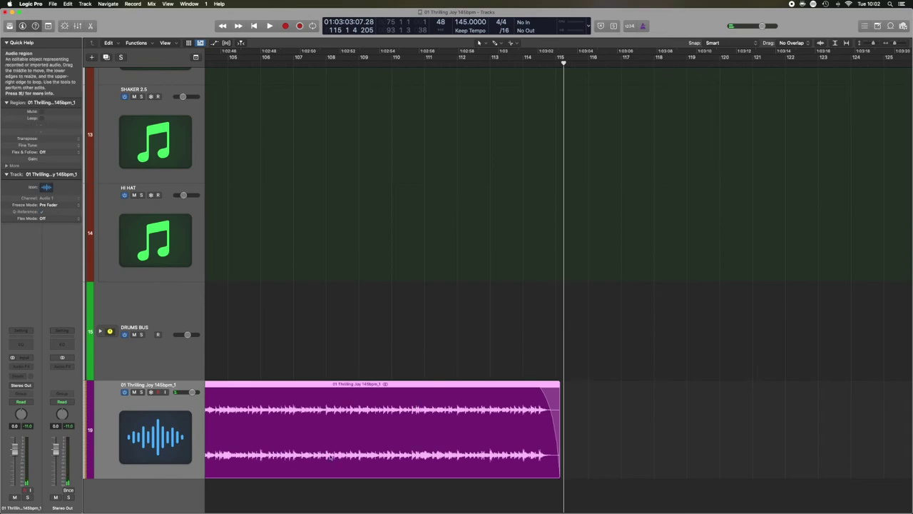
scroll(347, 448, left, 5)
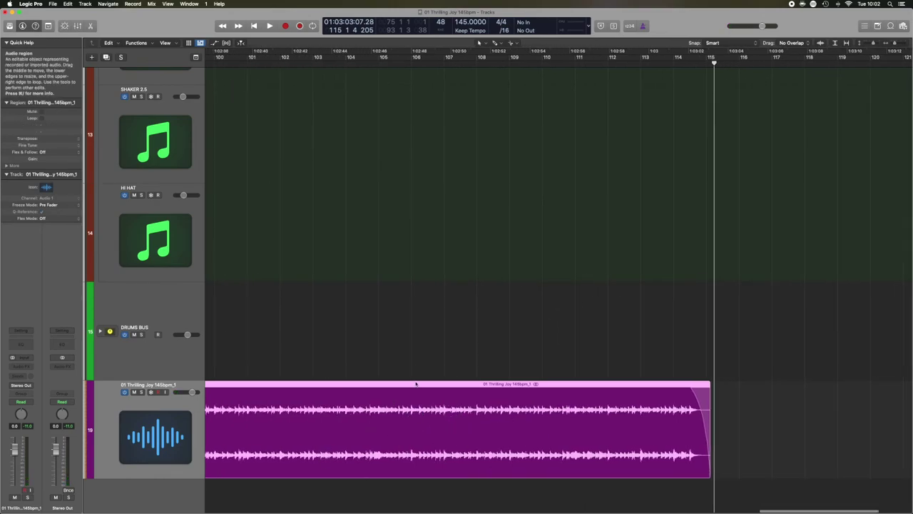